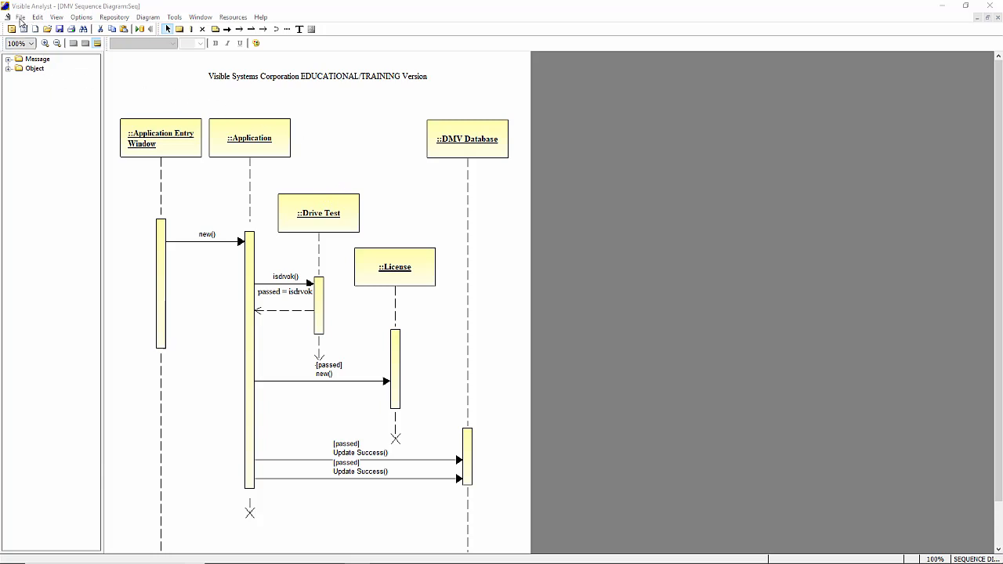
# - Create a new Collaboration diagram with the standard workspace and portrait orientation
pyautogui.click(21, 17)
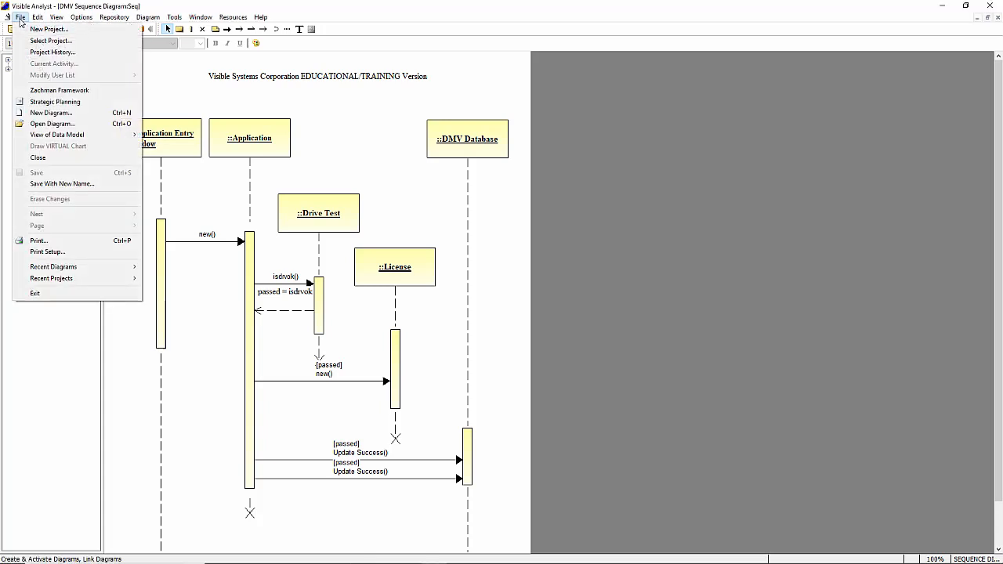
pyautogui.click(47, 114)
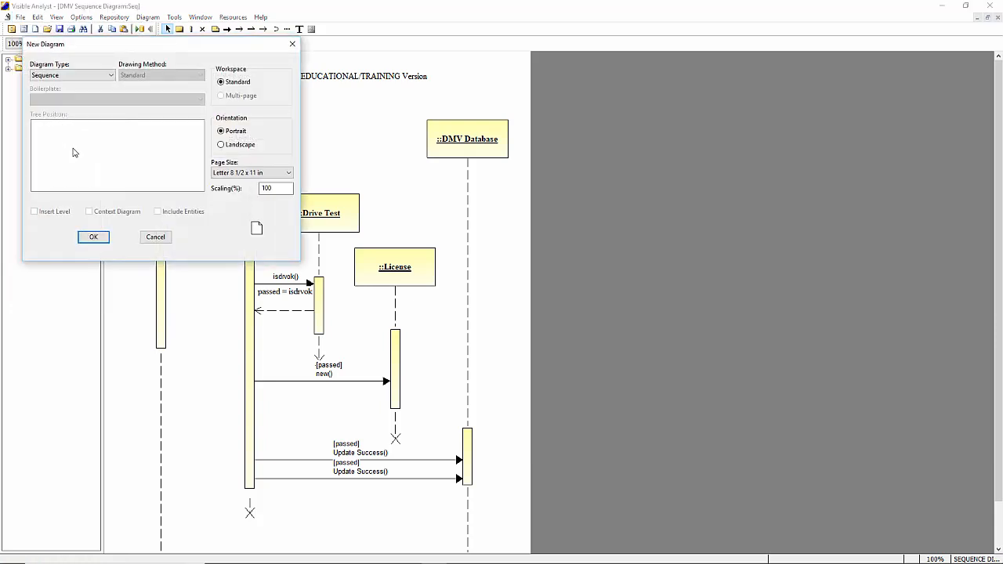
pyautogui.click(112, 77)
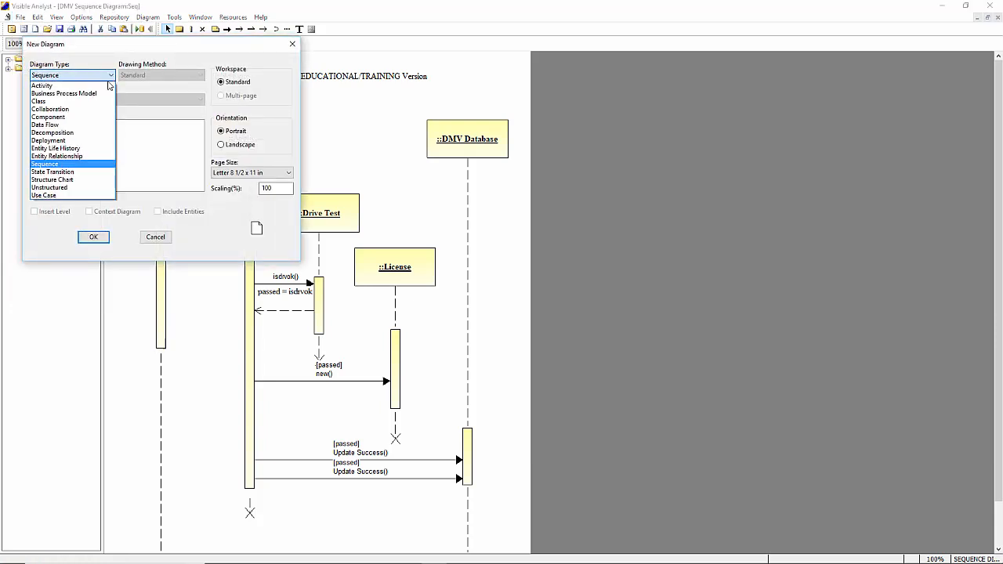
pyautogui.click(72, 109)
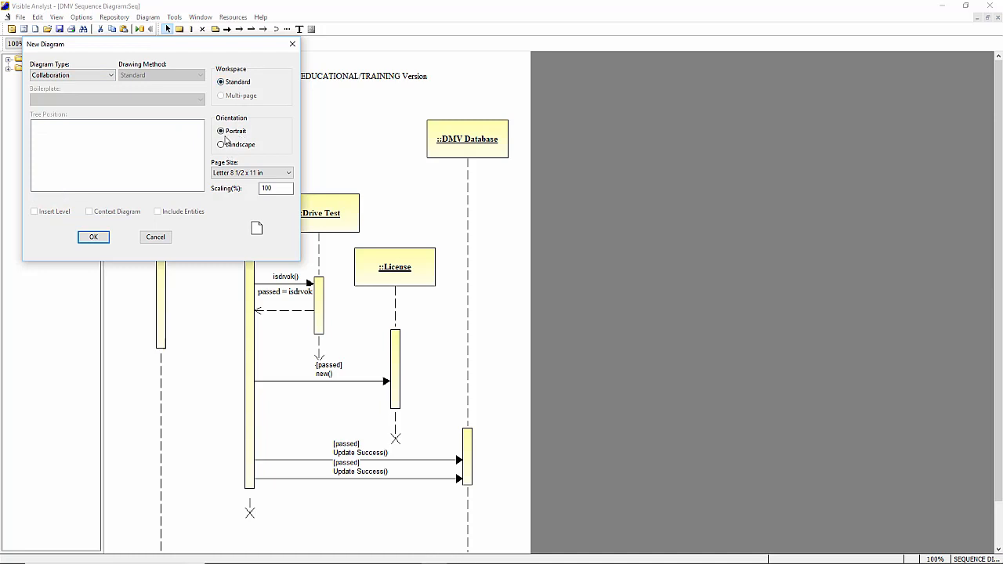
pyautogui.click(93, 237)
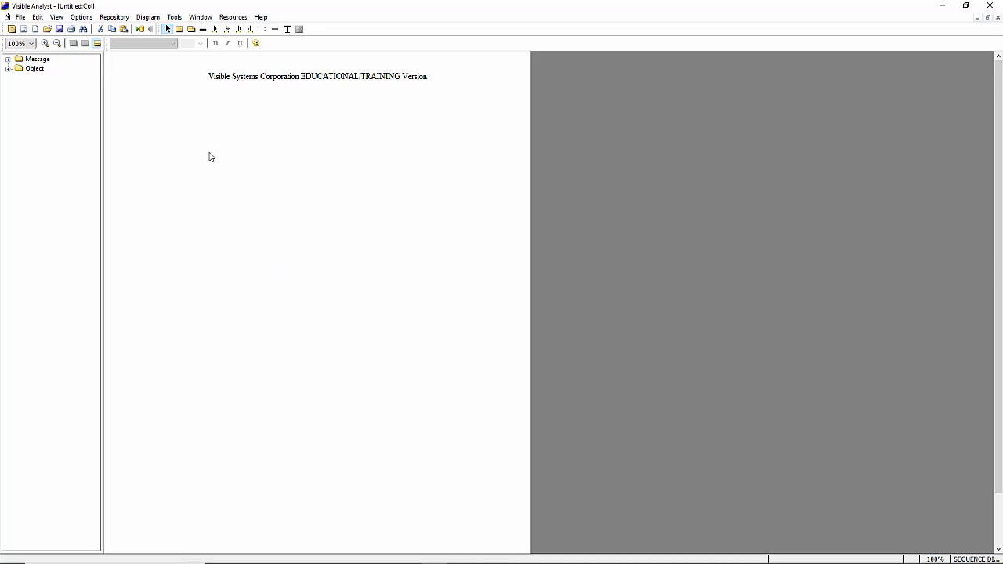
# - Save the untitled diagram under the name Driver Registration
pyautogui.click(19, 17)
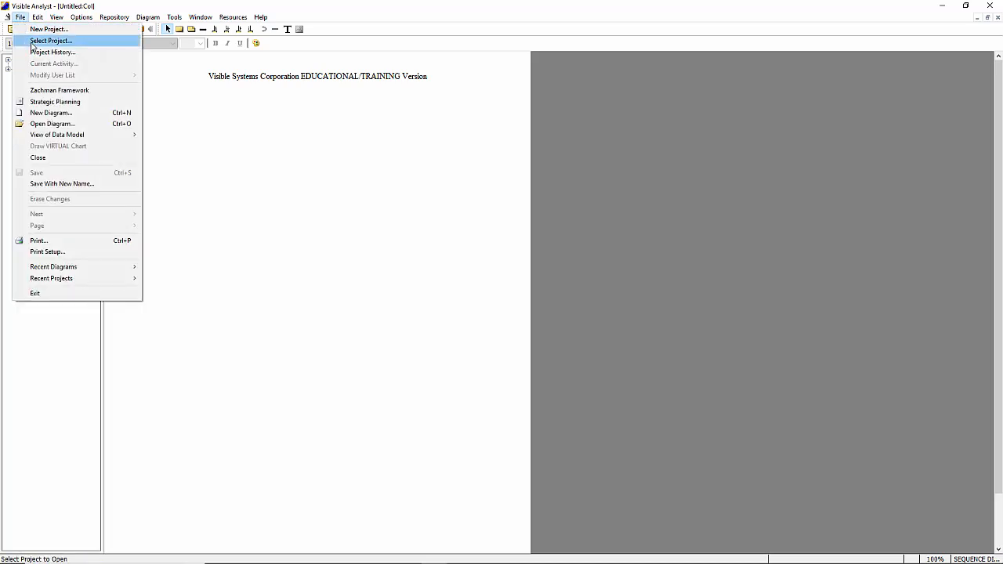
pyautogui.click(53, 184)
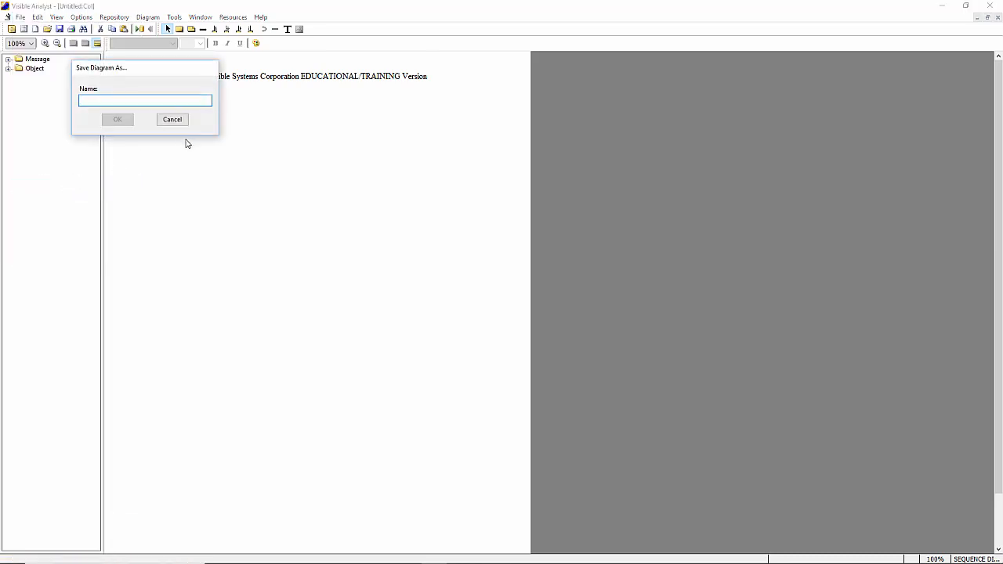
pyautogui.write('Driver Re')
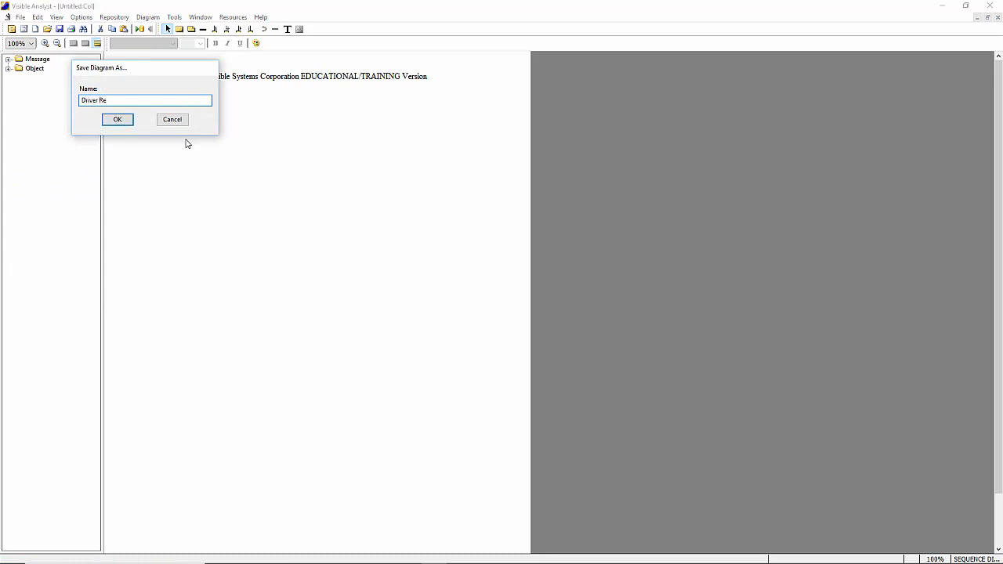
pyautogui.write('gistration')
pyautogui.click(118, 121)
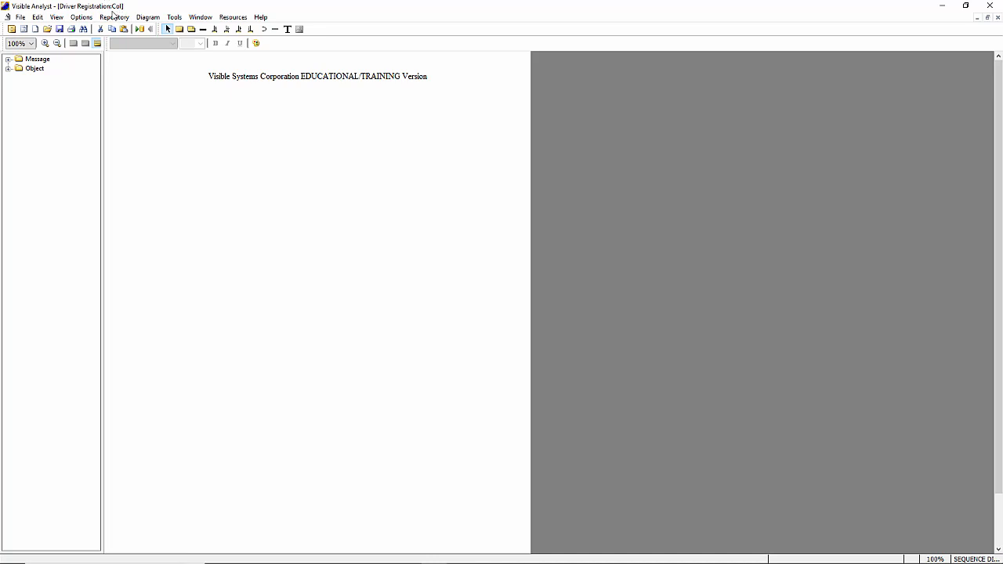
# - Place an unnamed object near the top of the page with the class Applicant, creating that class
pyautogui.click(179, 30)
pyautogui.click(248, 152)
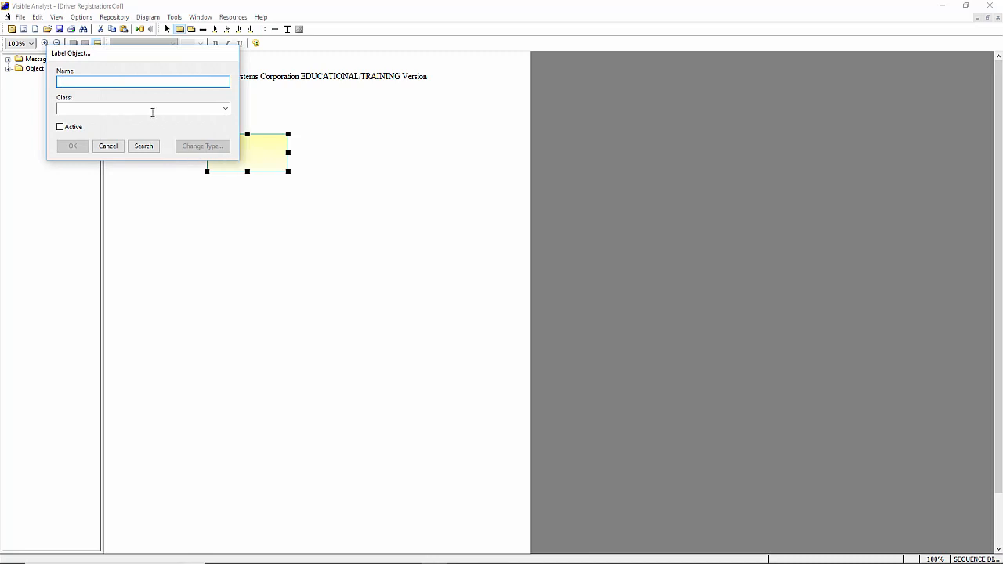
pyautogui.click(151, 108)
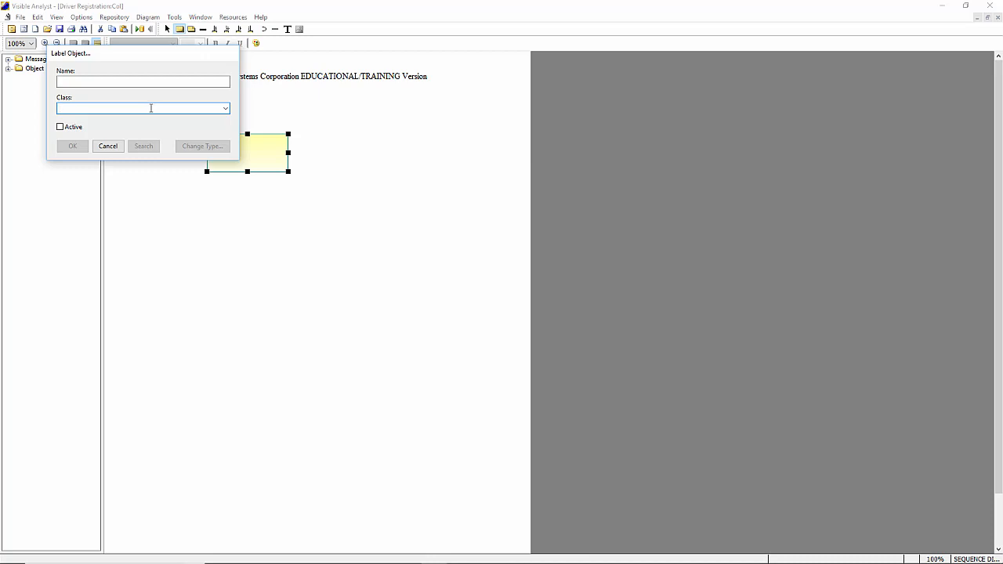
pyautogui.write('Applican')
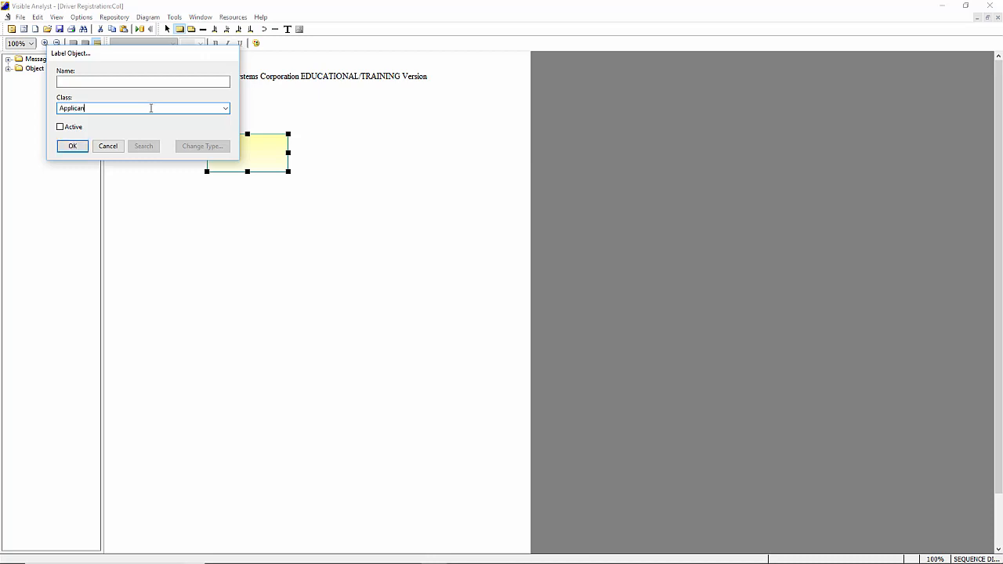
pyautogui.write('t')
pyautogui.click(62, 148)
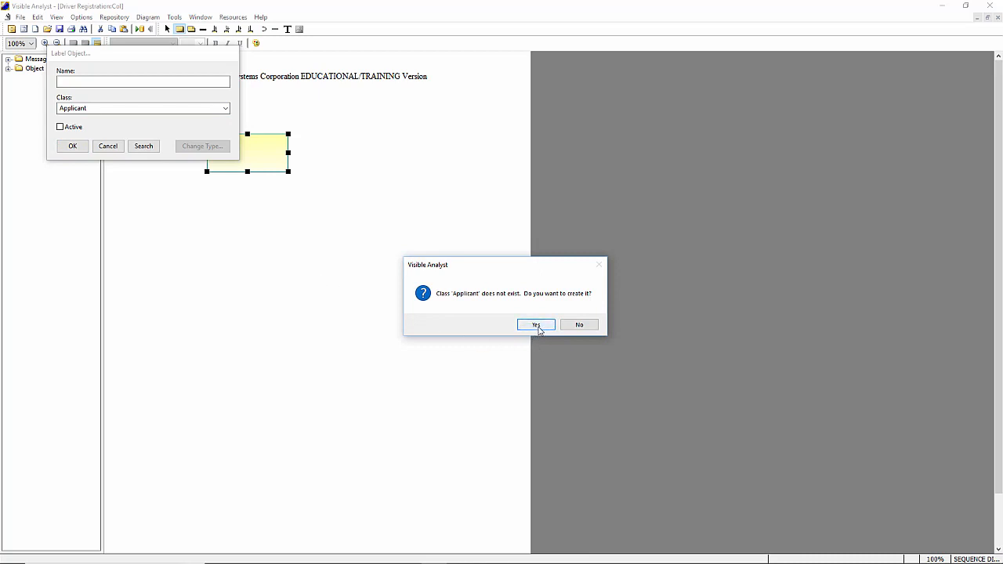
pyautogui.click(536, 327)
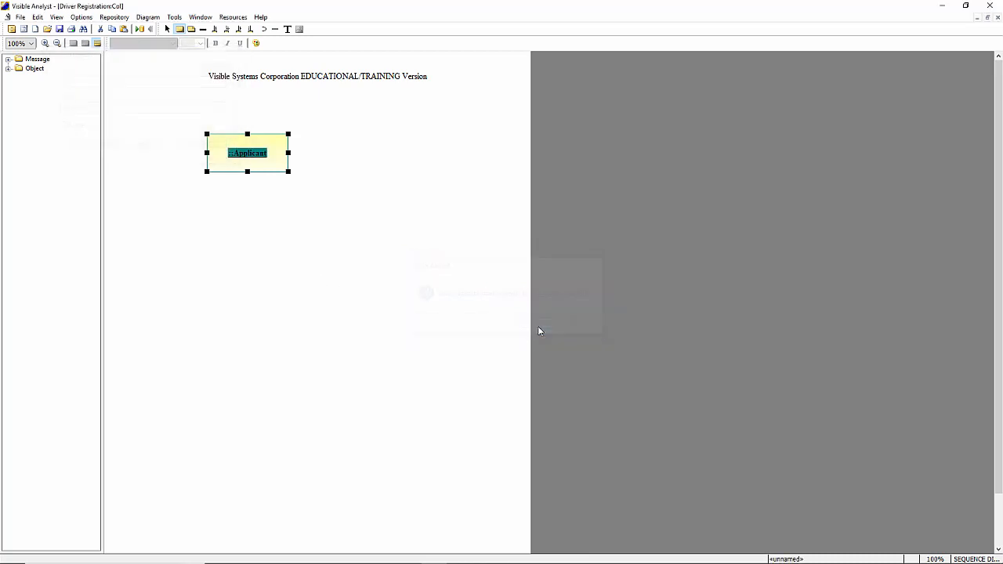
pyautogui.click(167, 29)
pyautogui.click(342, 148)
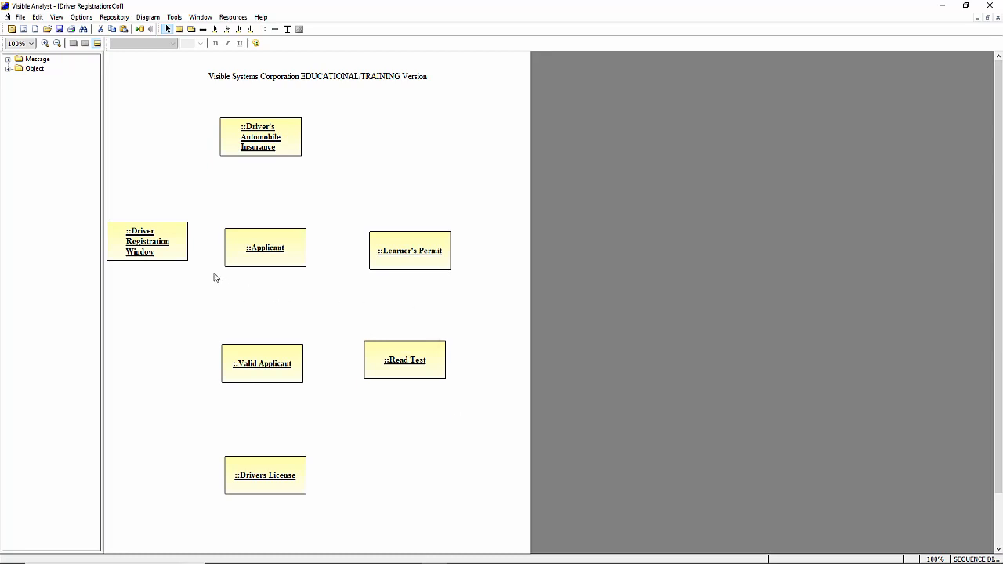
# - Lower the Driver Registration Window object slightly to line up with Applicant, and draw a link from it to Applicant
pyautogui.moveTo(162, 250); pyautogui.dragTo(159, 261)
pyautogui.click(167, 300)
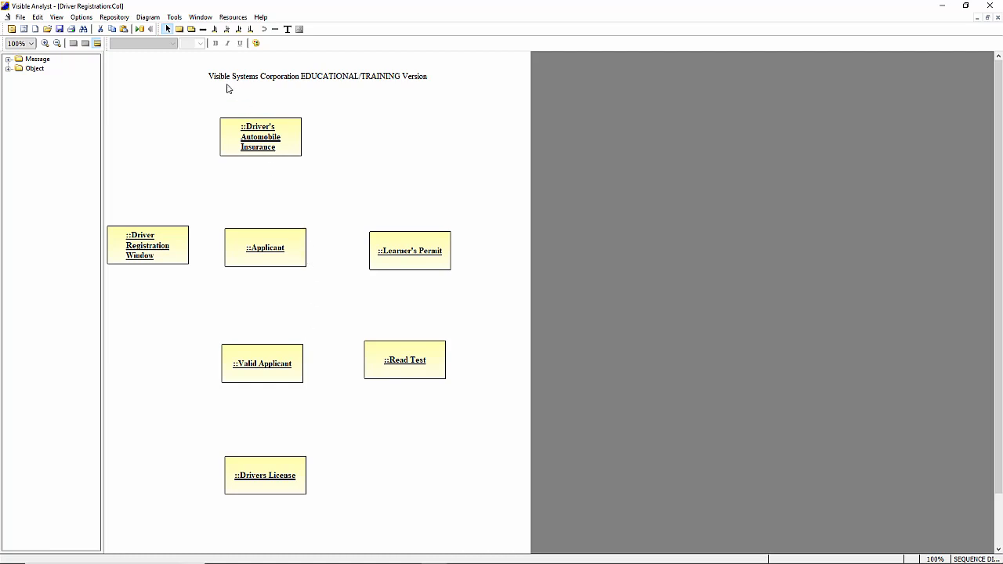
pyautogui.click(204, 30)
pyautogui.moveTo(175, 248); pyautogui.dragTo(242, 249)
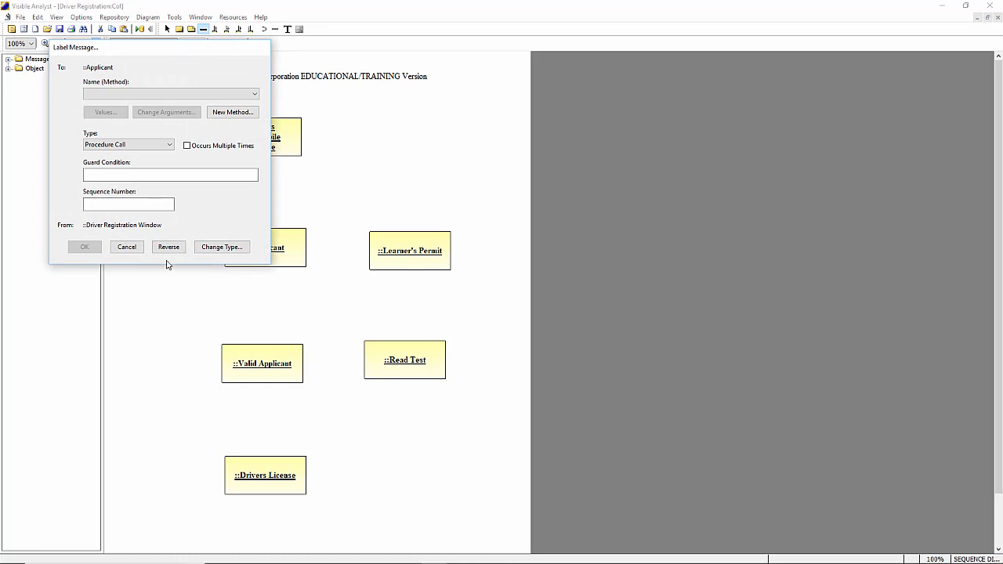
# - Define a new method named new for Applicant, keeping public visibility and no qualification
pyautogui.click(232, 114)
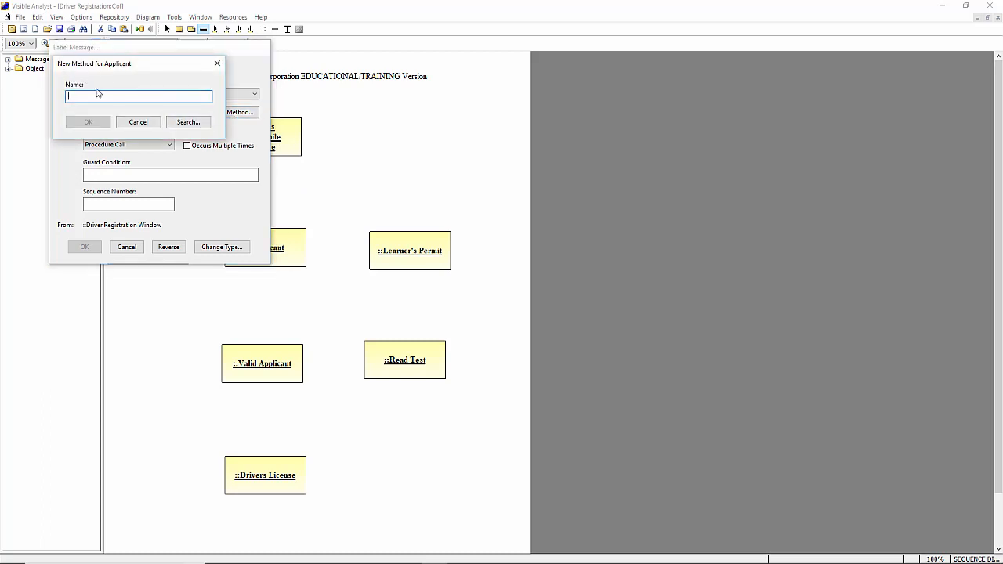
pyautogui.write('new')
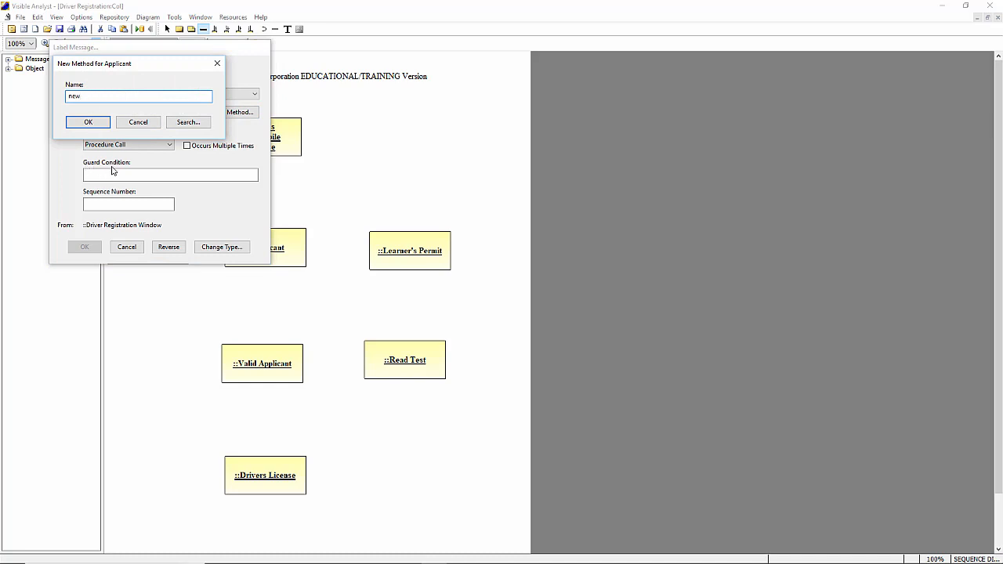
pyautogui.click(89, 123)
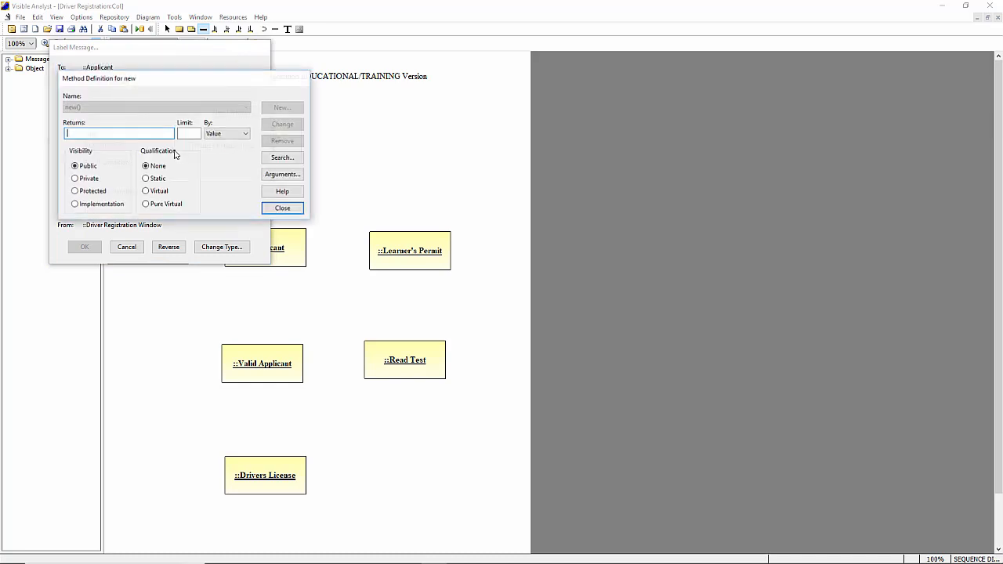
pyautogui.click(283, 208)
# - Label the message as Flat Flow of Control with sequence number 1.1 and no guard condition
pyautogui.click(170, 145)
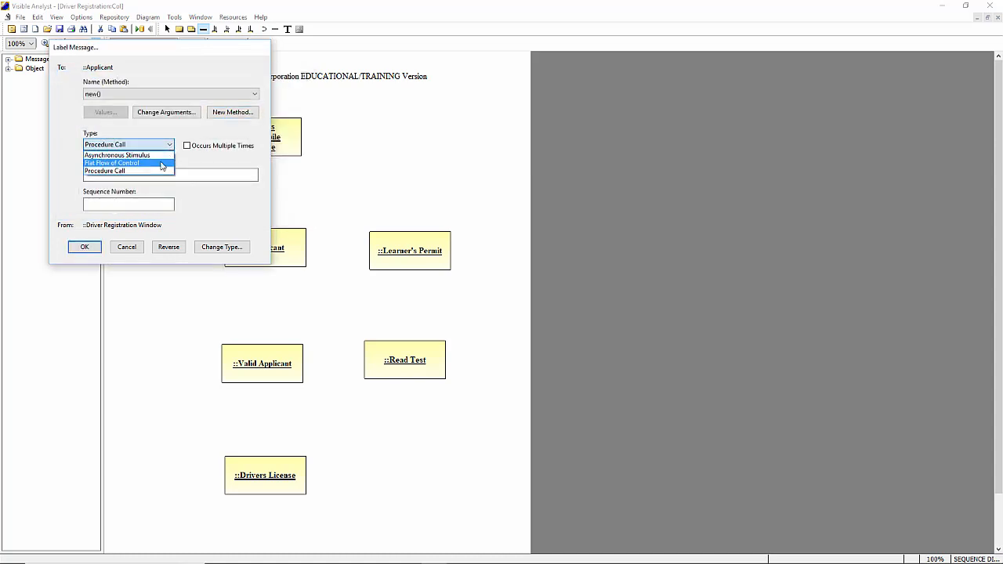
pyautogui.click(162, 165)
pyautogui.click(145, 176)
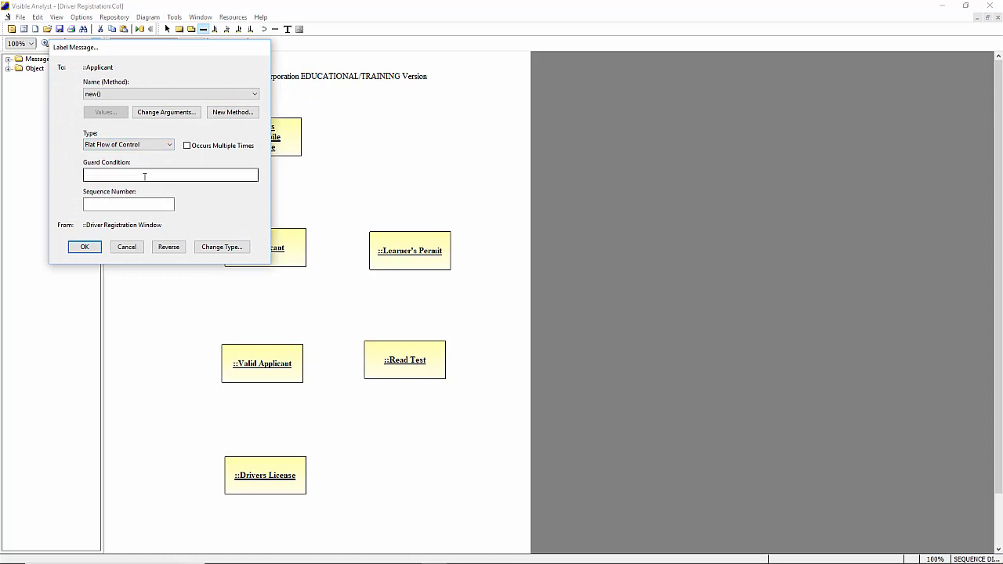
pyautogui.click(132, 205)
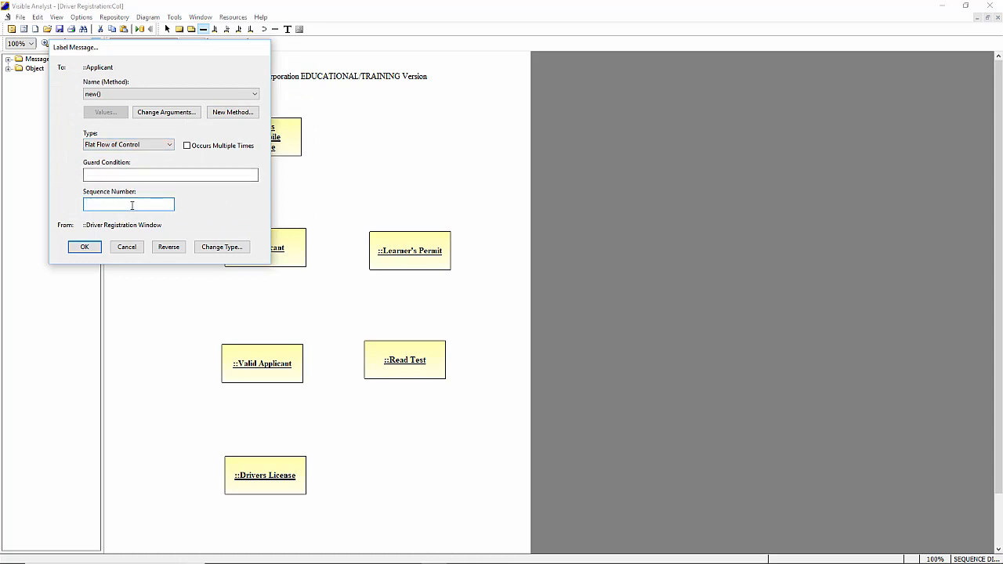
pyautogui.write('1.1')
pyautogui.click(85, 247)
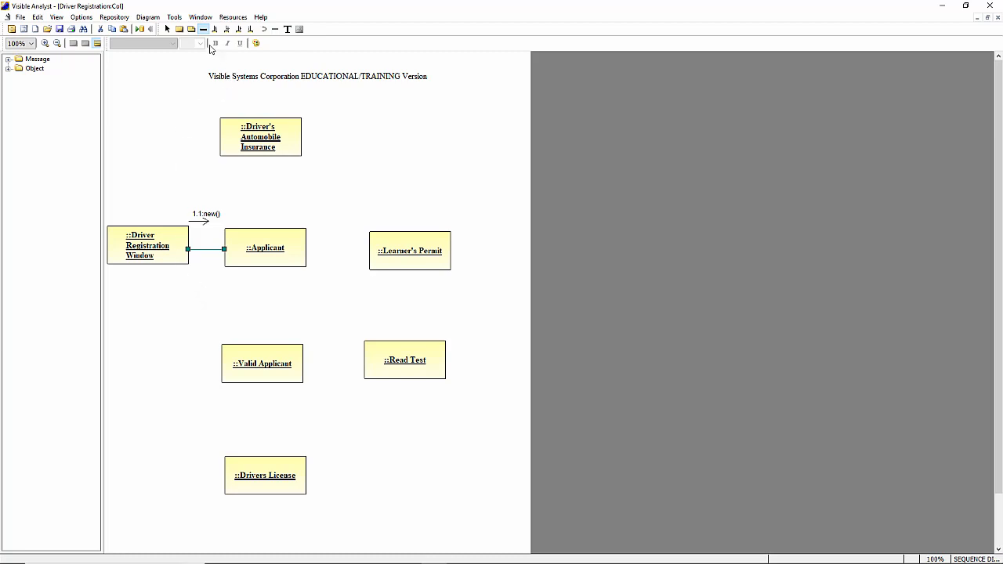
# - Move the 1.1:new() label to between its arrow and the link line, then clear the selection
pyautogui.click(167, 30)
pyautogui.moveTo(202, 216); pyautogui.dragTo(202, 229)
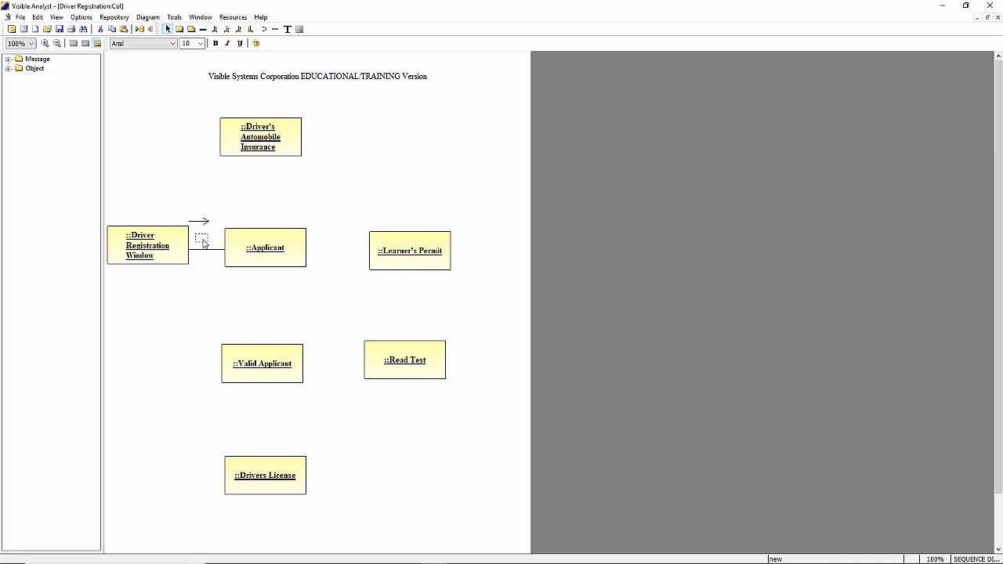
pyautogui.click(203, 235)
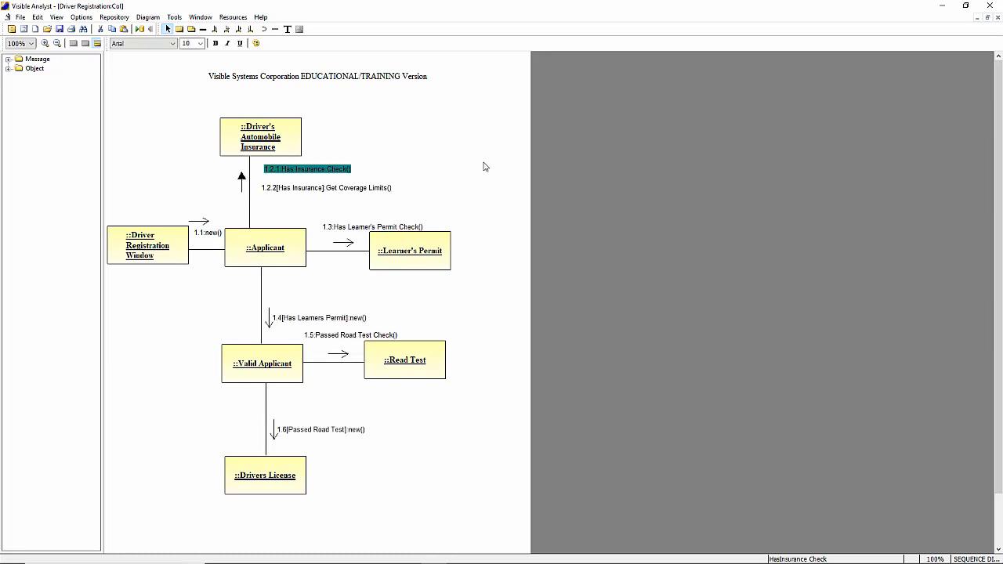
pyautogui.click(462, 150)
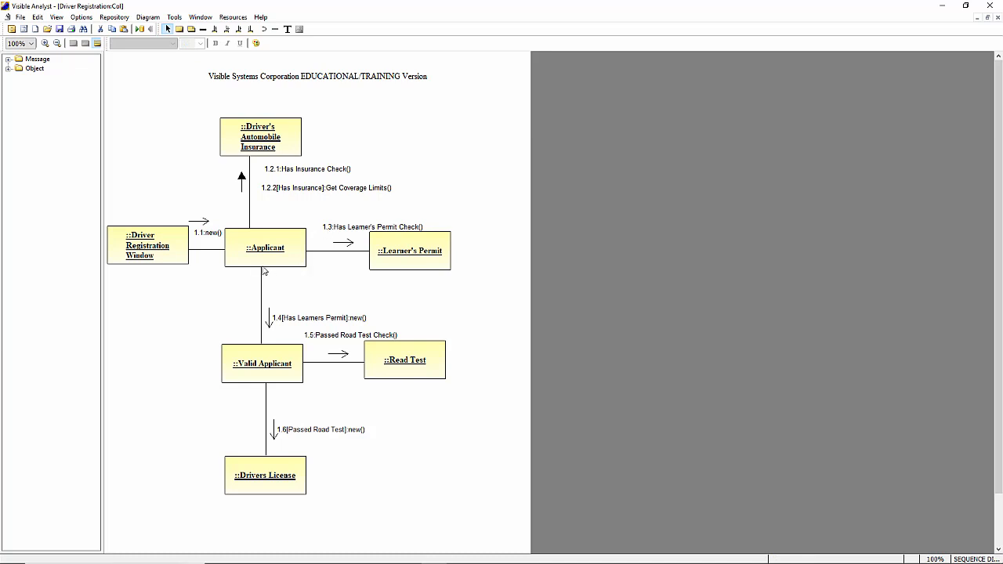
# - Place the Has Insurance Check arrow below the Get Coverage Limits arrow, with its label beneath the 1.2.2 label
pyautogui.click(284, 173)
pyautogui.moveTo(284, 172); pyautogui.dragTo(280, 168)
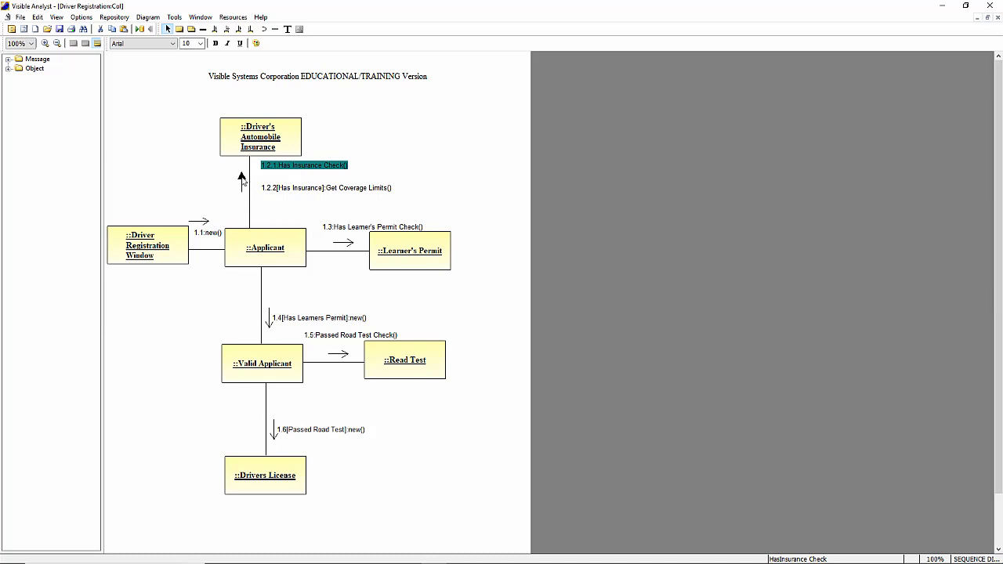
pyautogui.click(242, 179)
pyautogui.moveTo(242, 188); pyautogui.dragTo(243, 213)
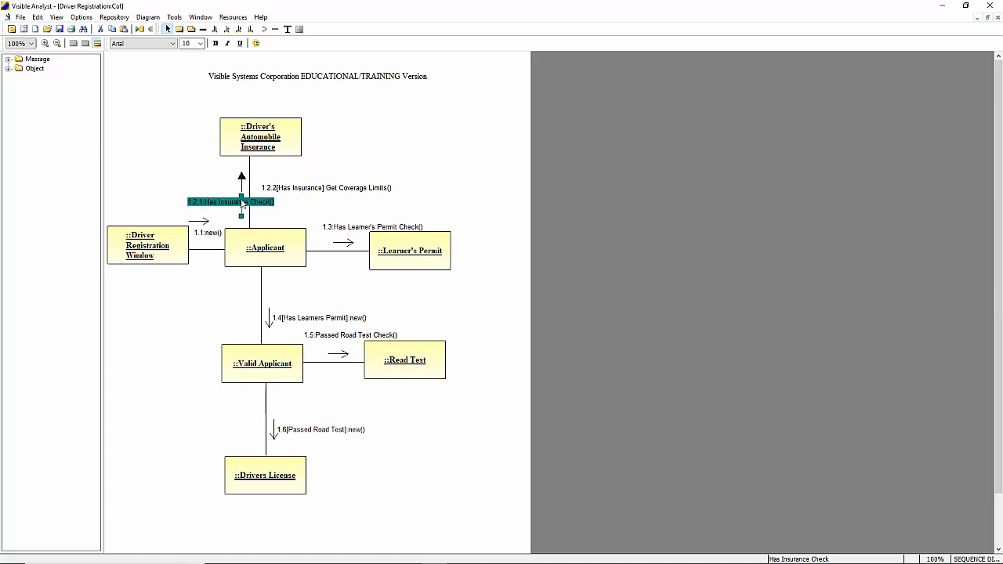
pyautogui.click(208, 170)
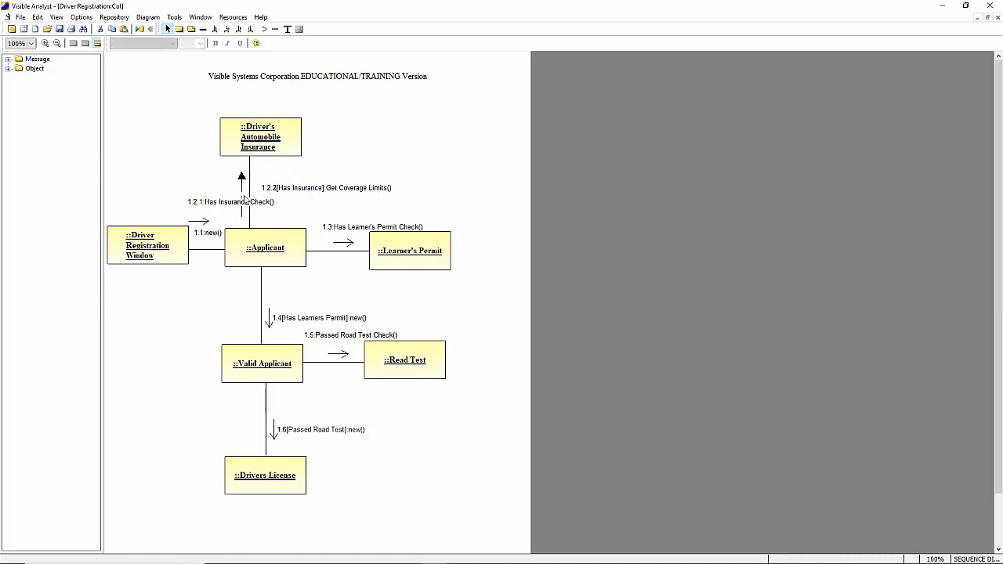
pyautogui.moveTo(239, 206); pyautogui.dragTo(312, 203)
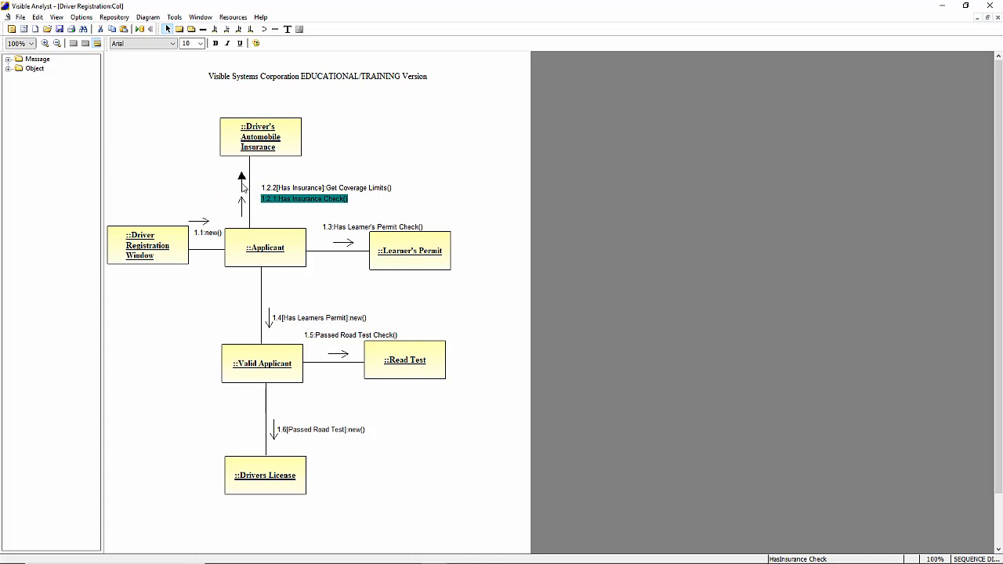
# - View the repository definition of the Get Coverage Limits message and close it without changes
pyautogui.rightClick(243, 188)
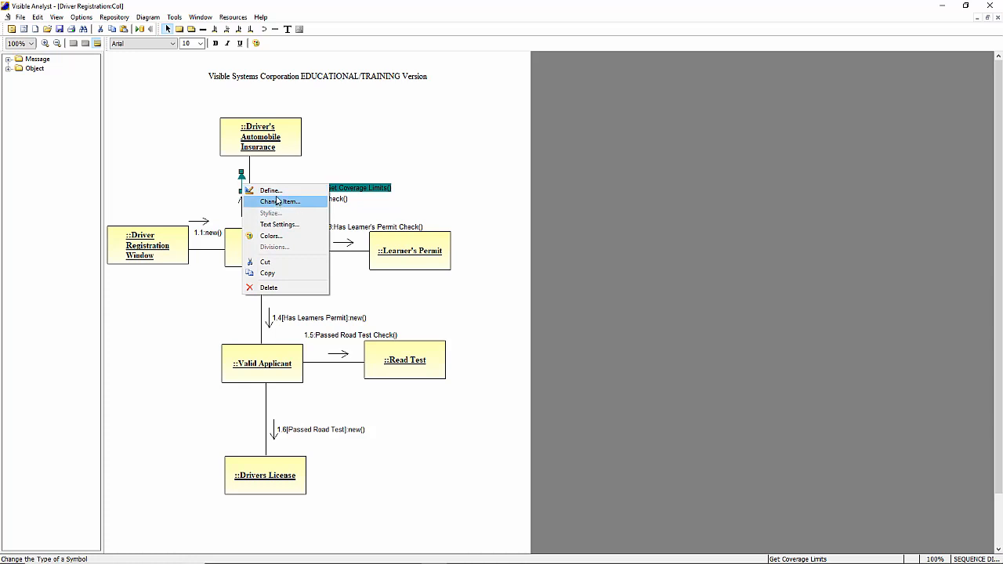
pyautogui.click(274, 191)
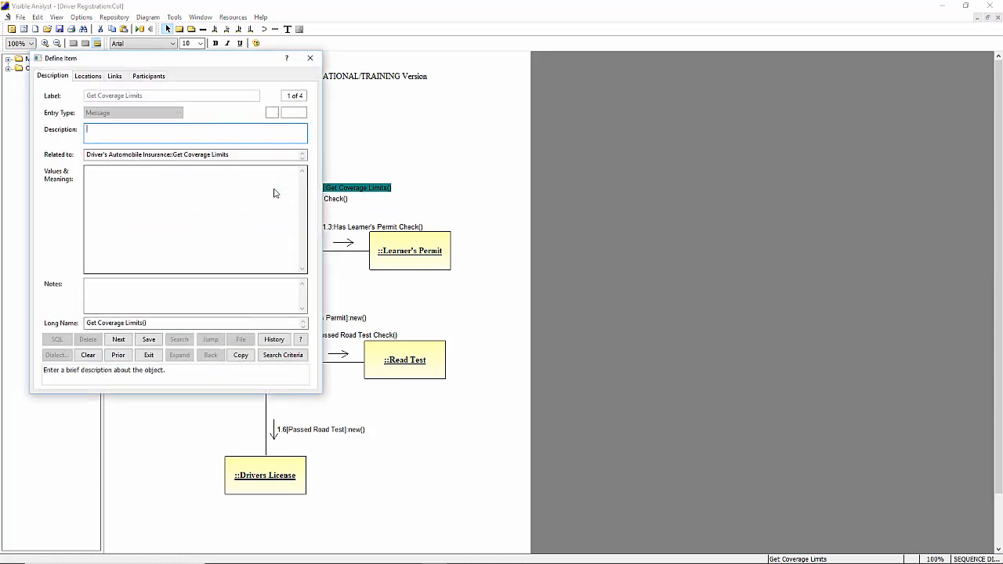
pyautogui.press('Escape')
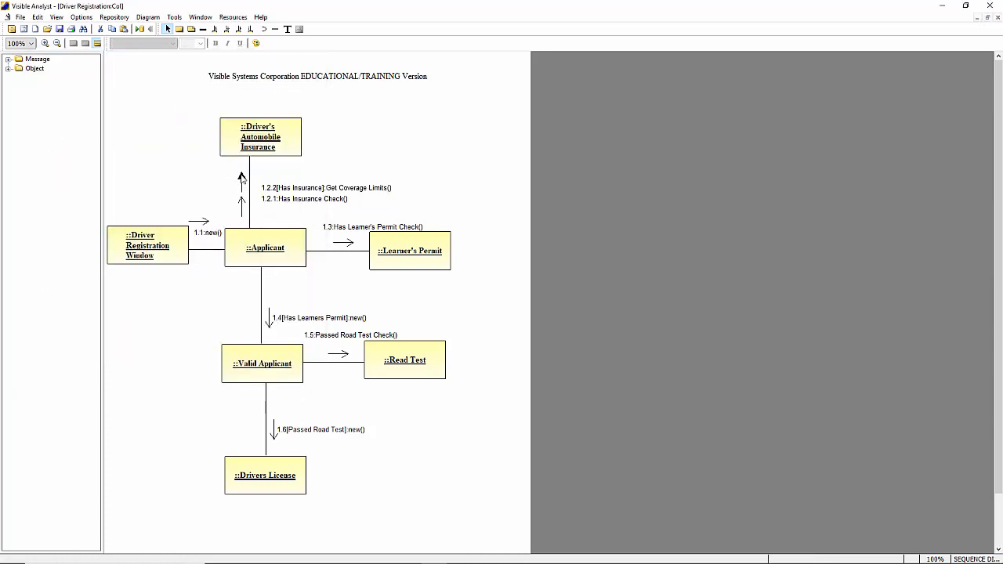